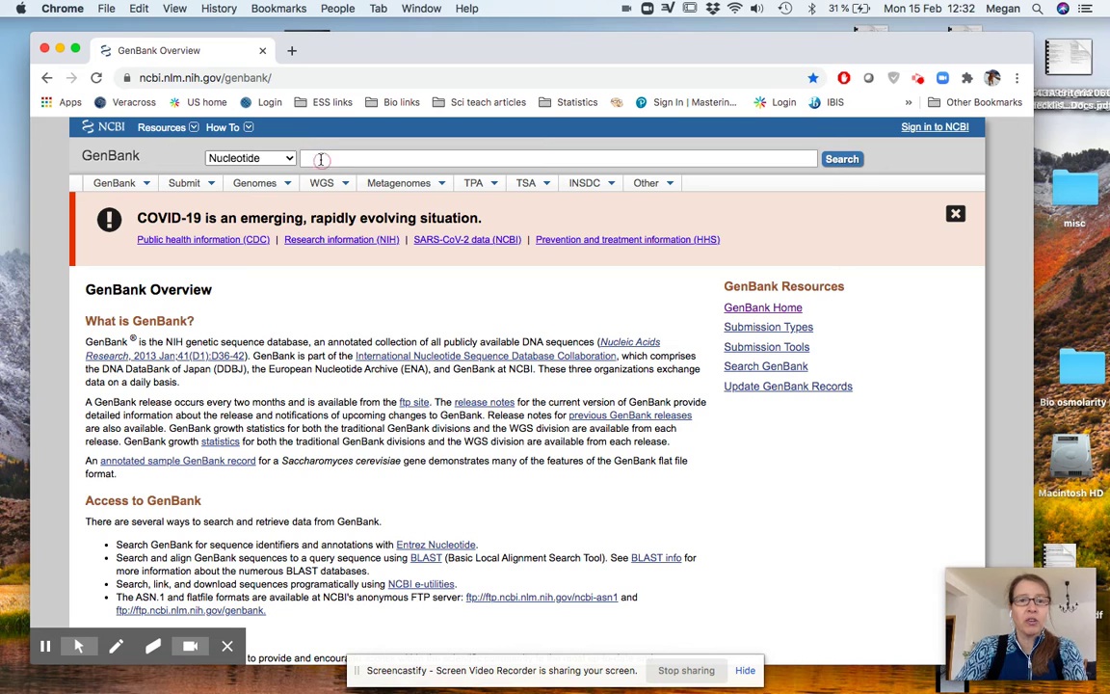
Step: Search the GenBank nucleotide database for "COX1 brown bear"
text(COX1)
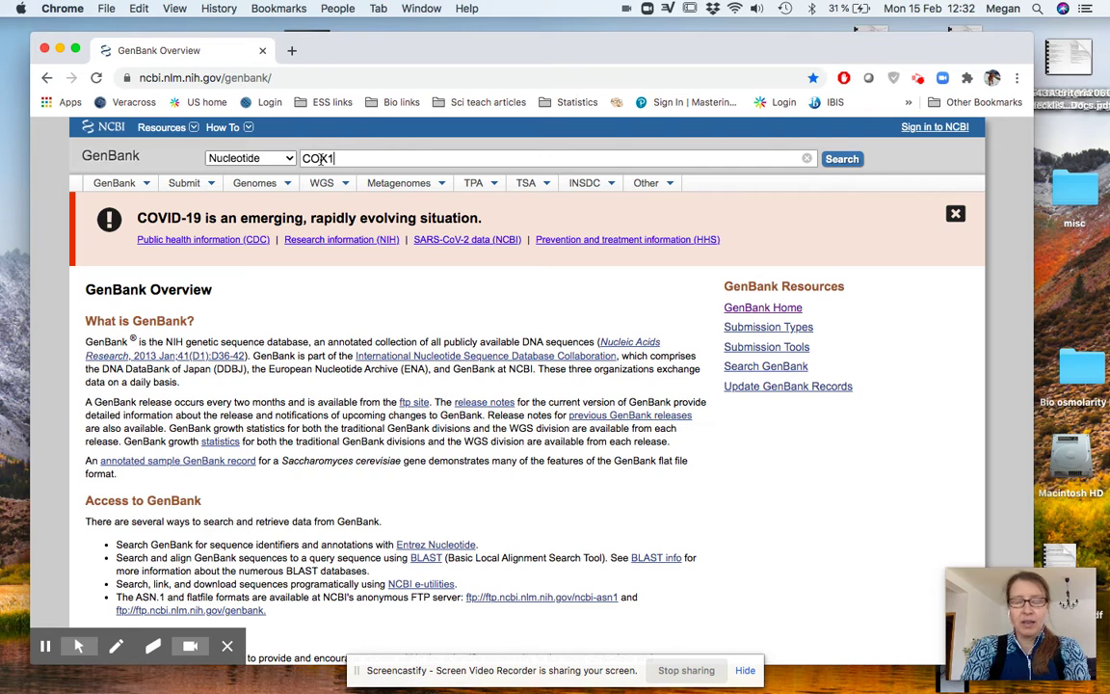
text( brown bear)
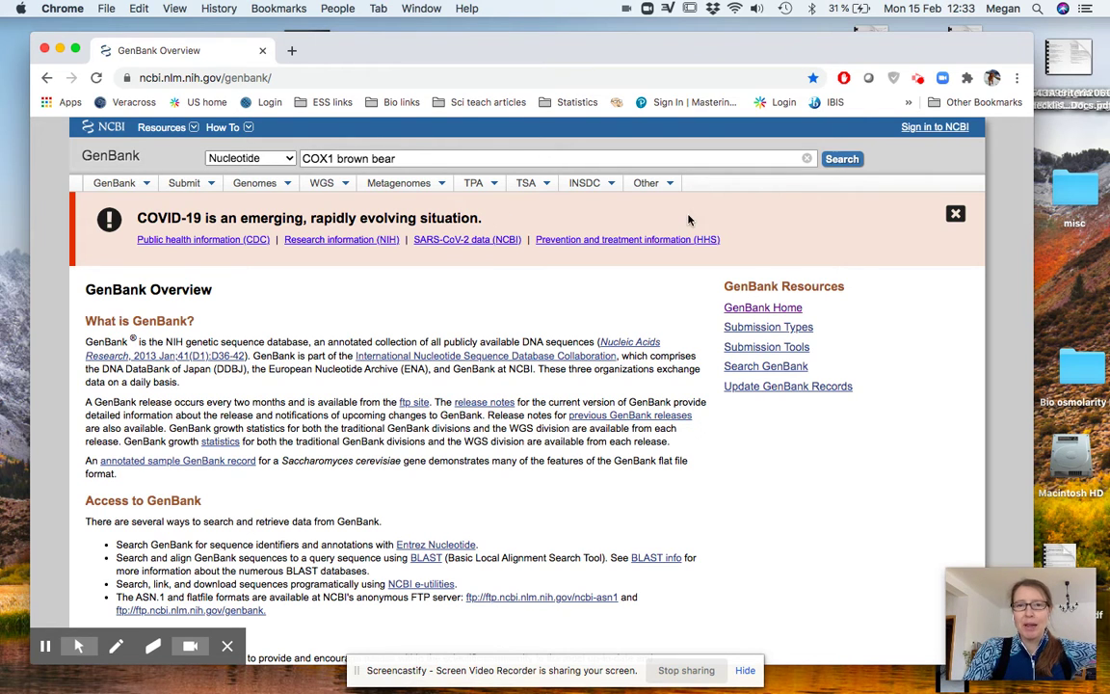
click(842, 162)
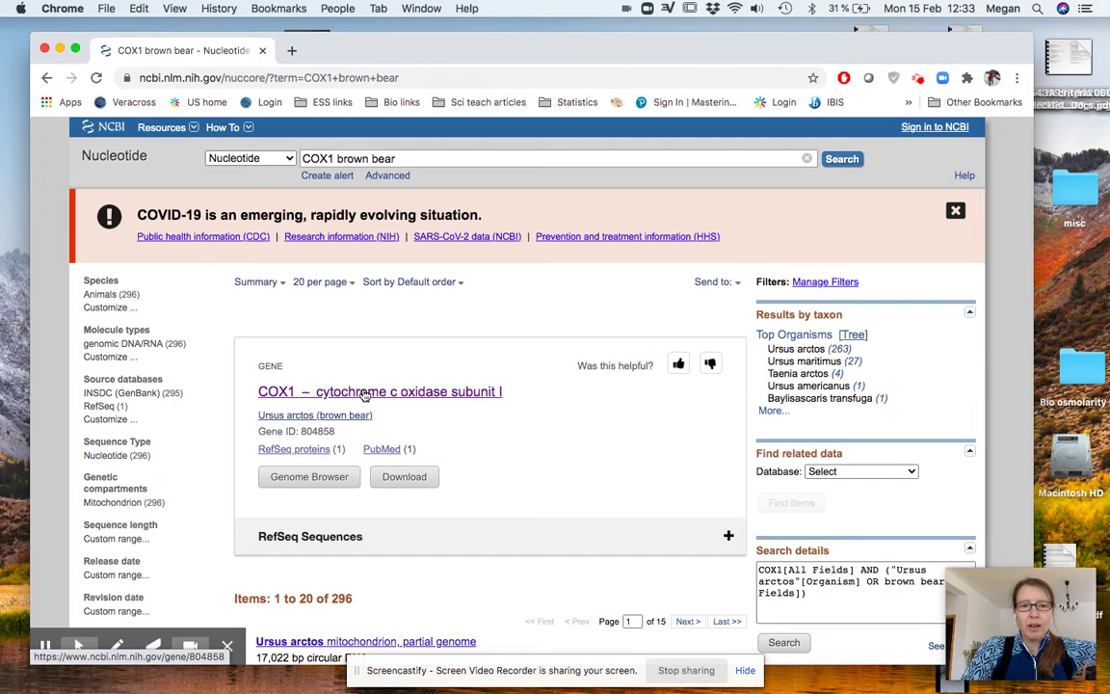
Step: Open the COX1 cytochrome c oxidase subunit I gene record for Ursus arctos and display its nucleotide sequence in FASTA format
click(364, 392)
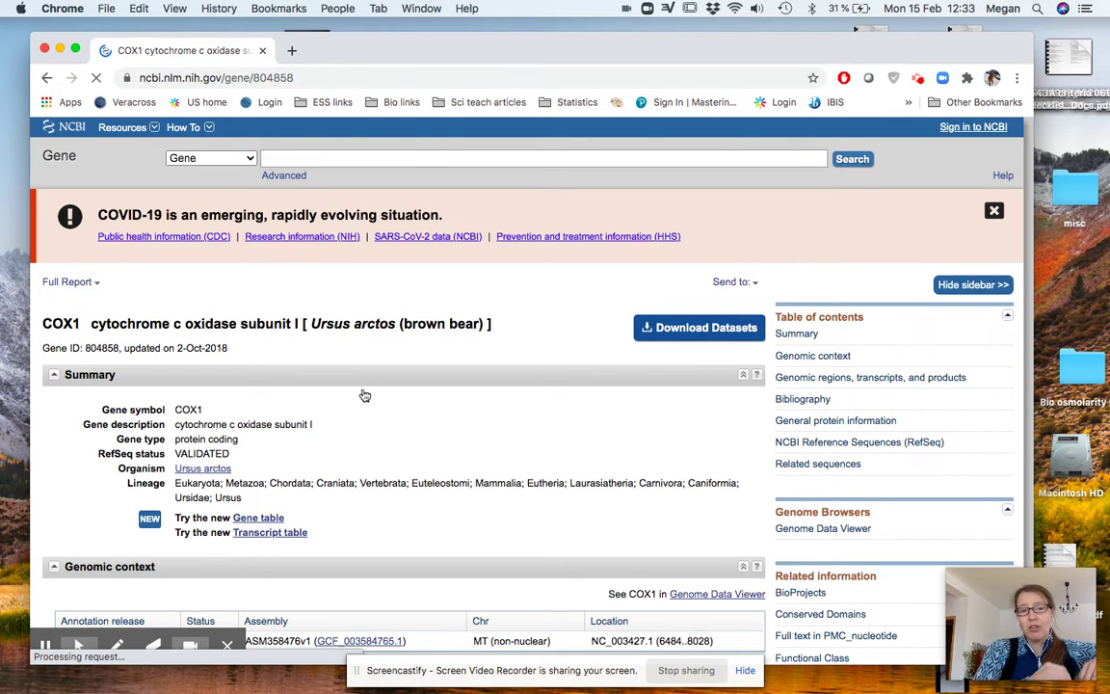
scroll(364, 395, down, 3)
scroll(365, 395, down, 5)
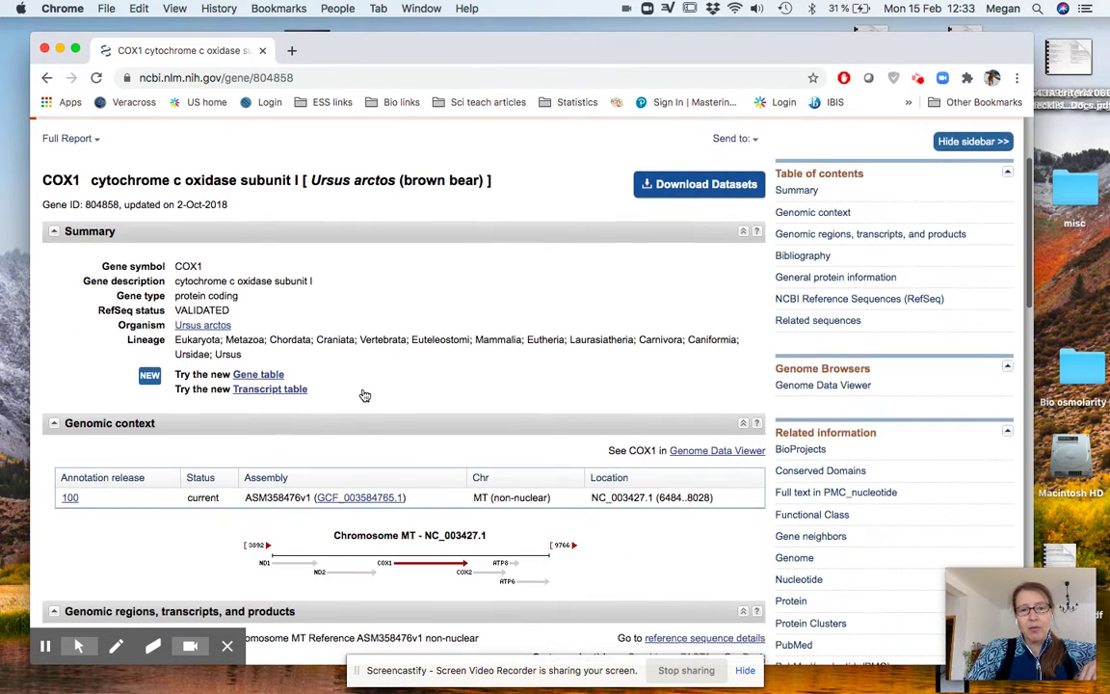
scroll(364, 395, down, 5)
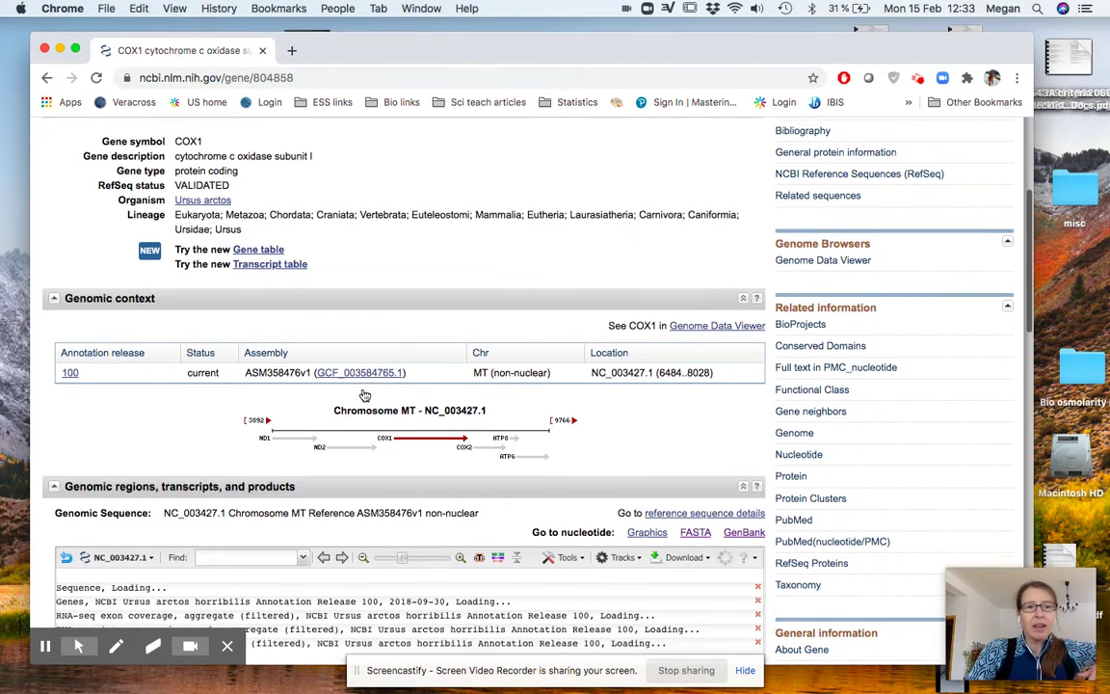
scroll(365, 395, down, 1)
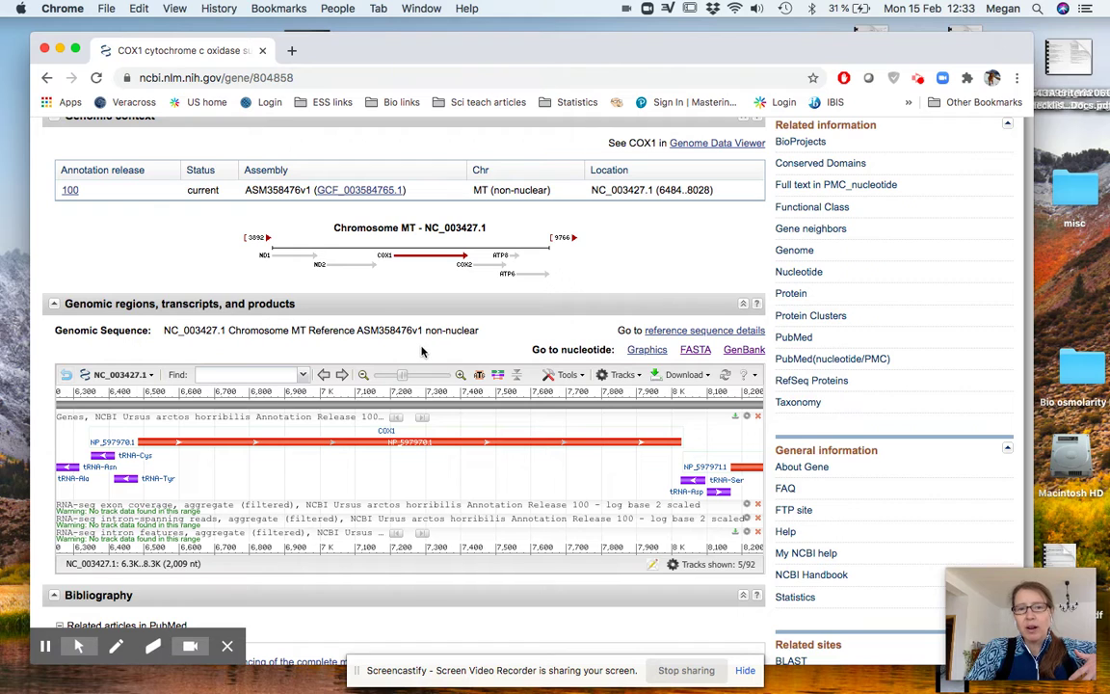
click(695, 352)
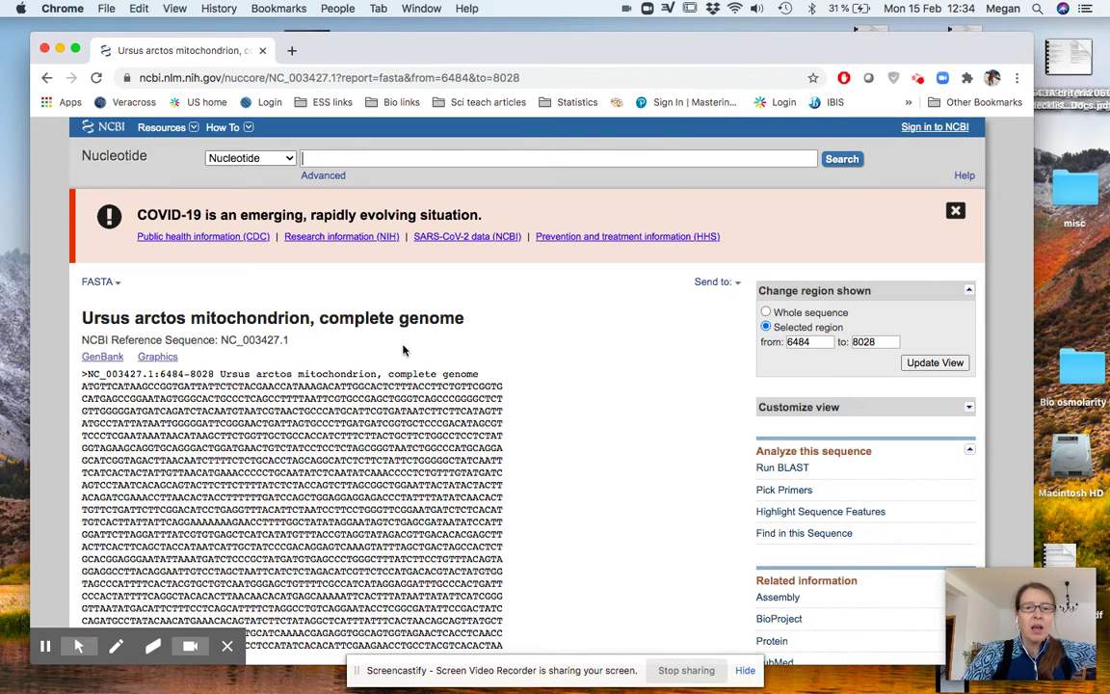
Step: Send the brown bear COX1 sequence to BLAST and enable aligning two or more sequences
scroll(403, 350, down, 2)
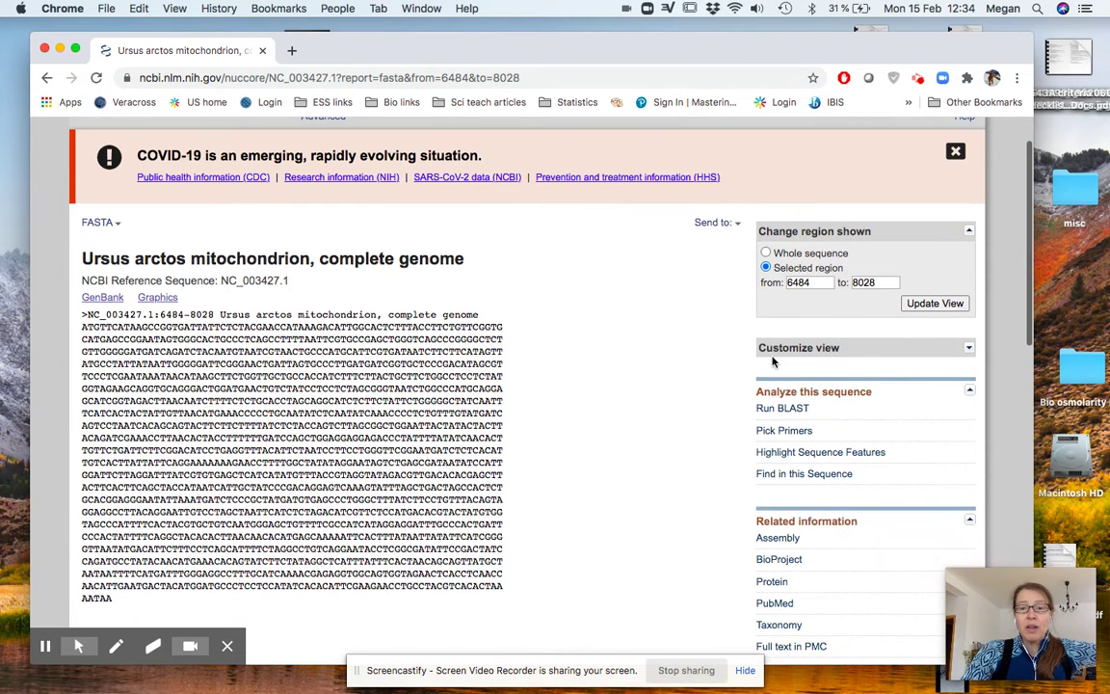
click(786, 409)
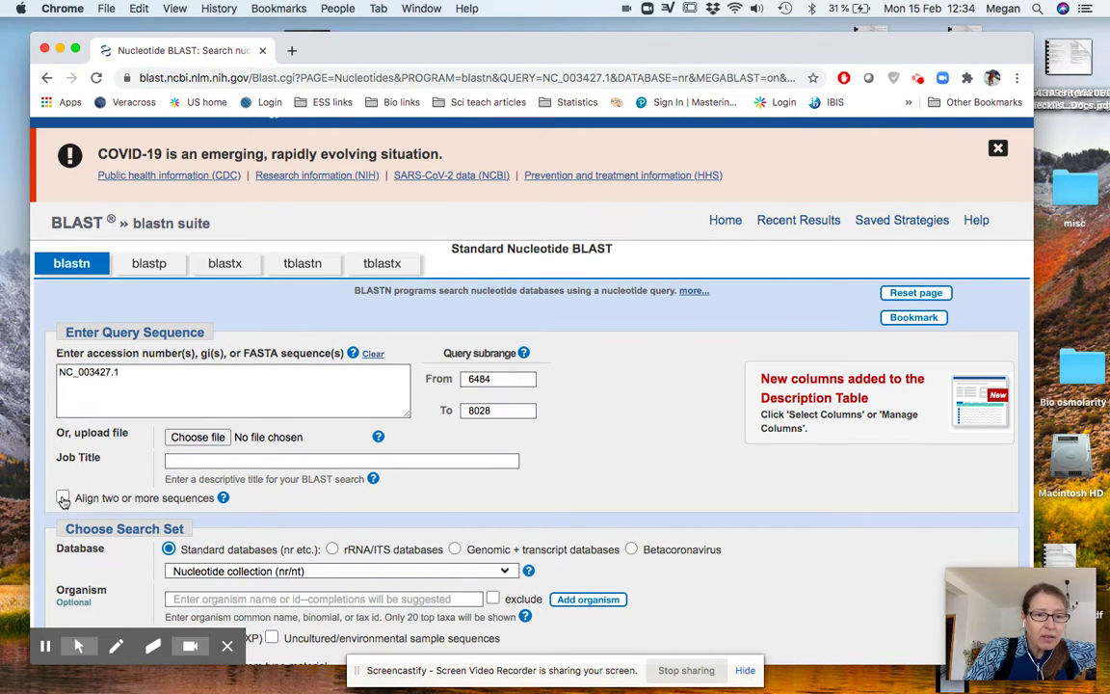
click(63, 498)
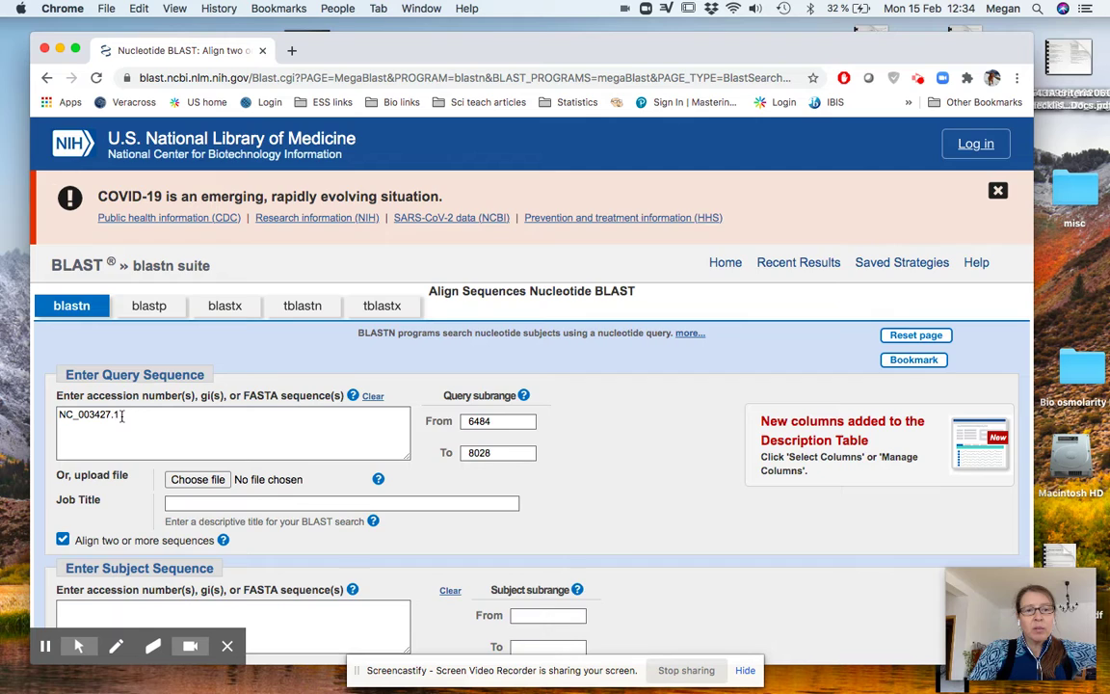
scroll(106, 376, down, 2)
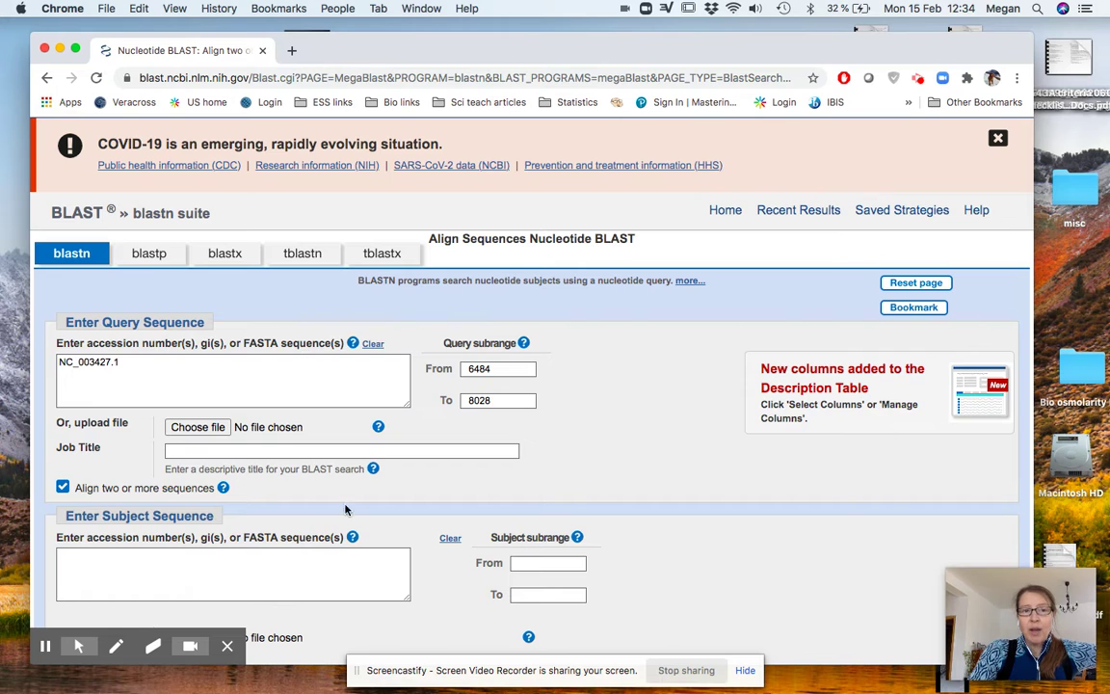
Step: Open a new browser tab, keeping the BLAST page open
click(79, 646)
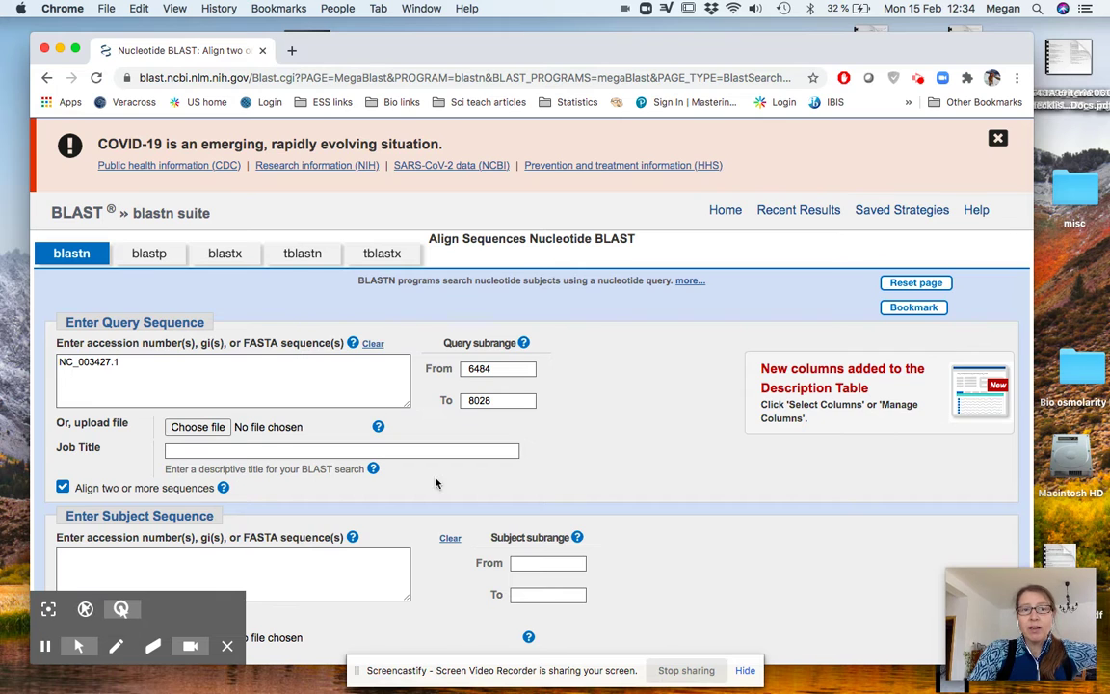
click(293, 48)
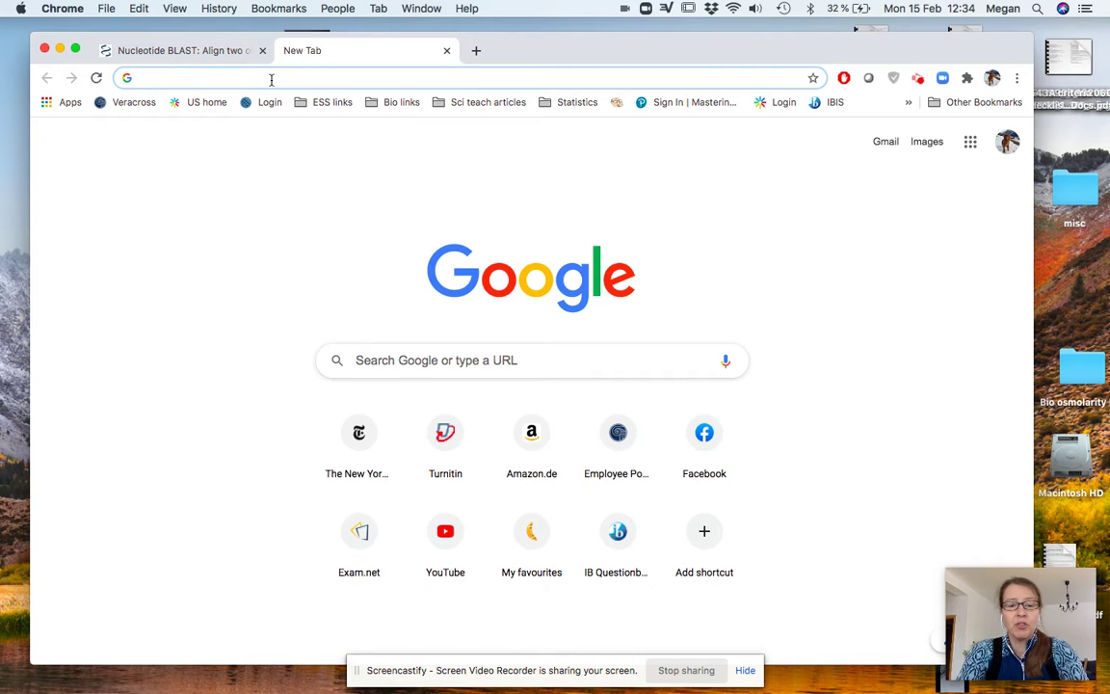
text(gene)
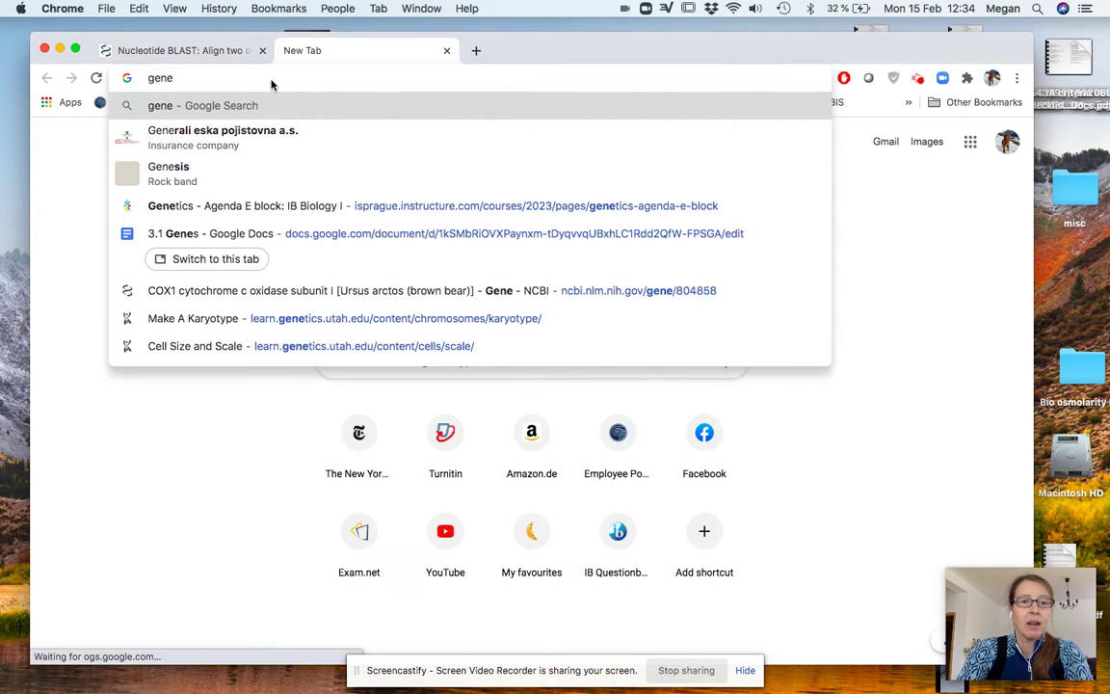
key(BackSpace)
key(BackSpace)
key(BackSpace)
key(BackSpace)
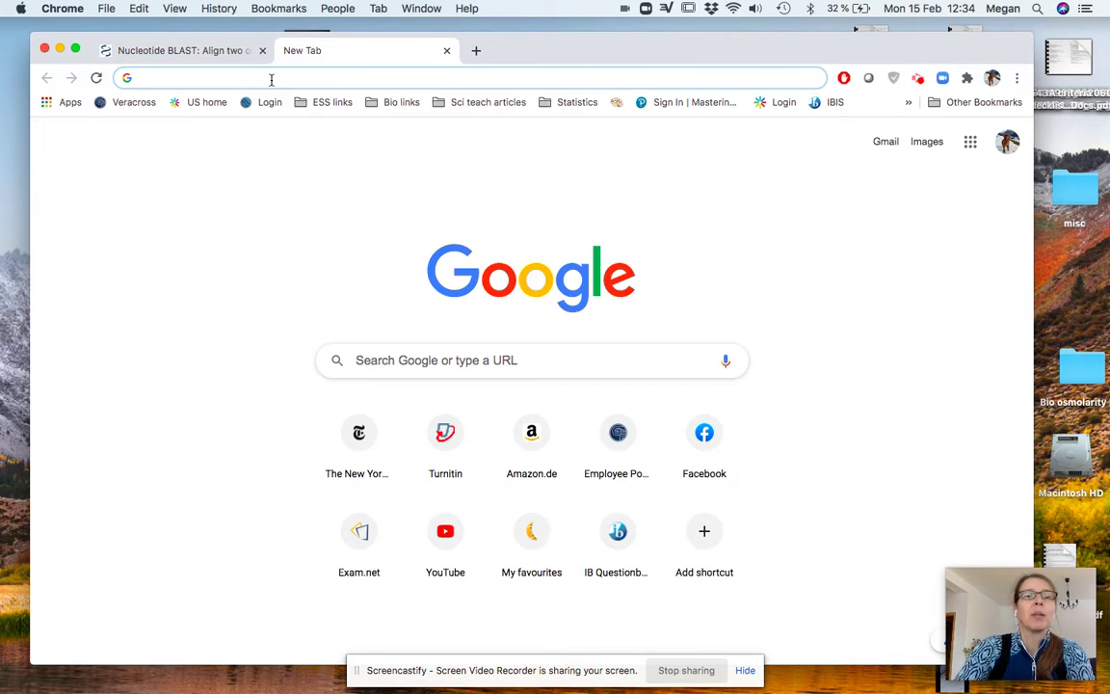
Step: Open the GenBank Home bookmark stored in the genetics folder of Bio links
click(278, 9)
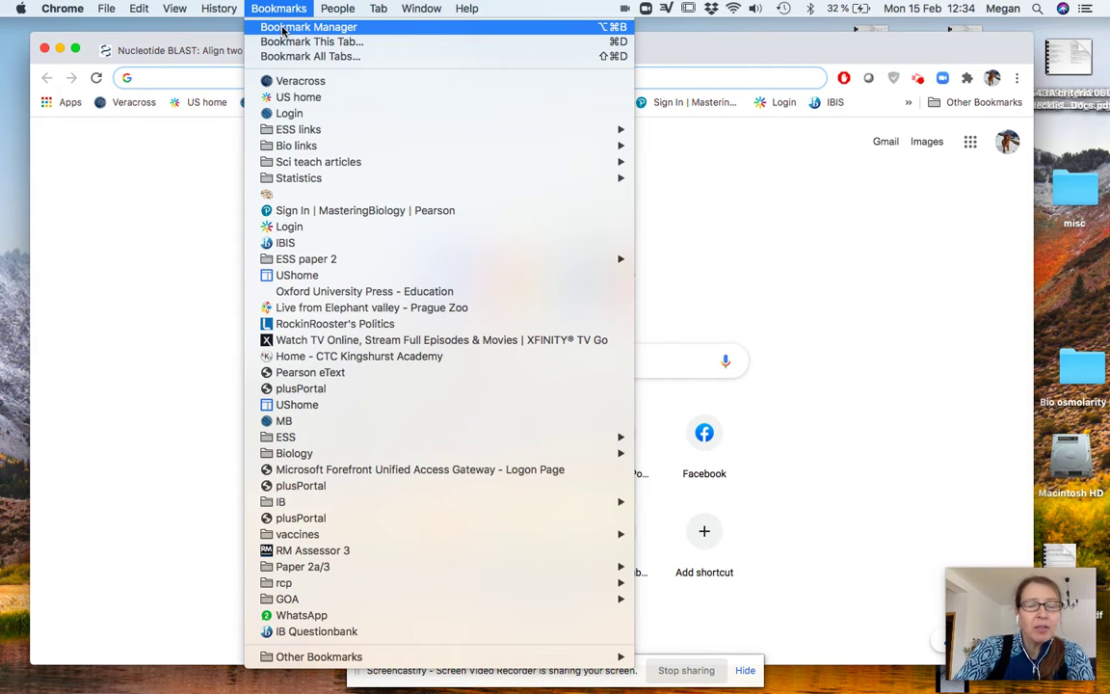
mouse_move(289, 145)
mouse_move(679, 162)
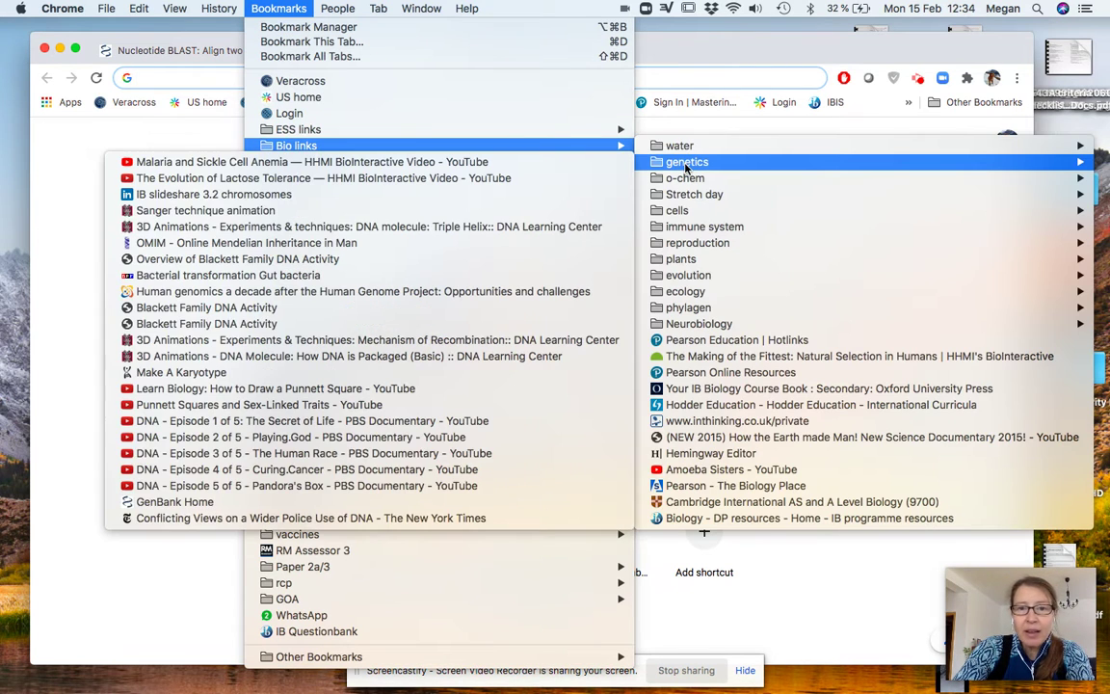
click(279, 502)
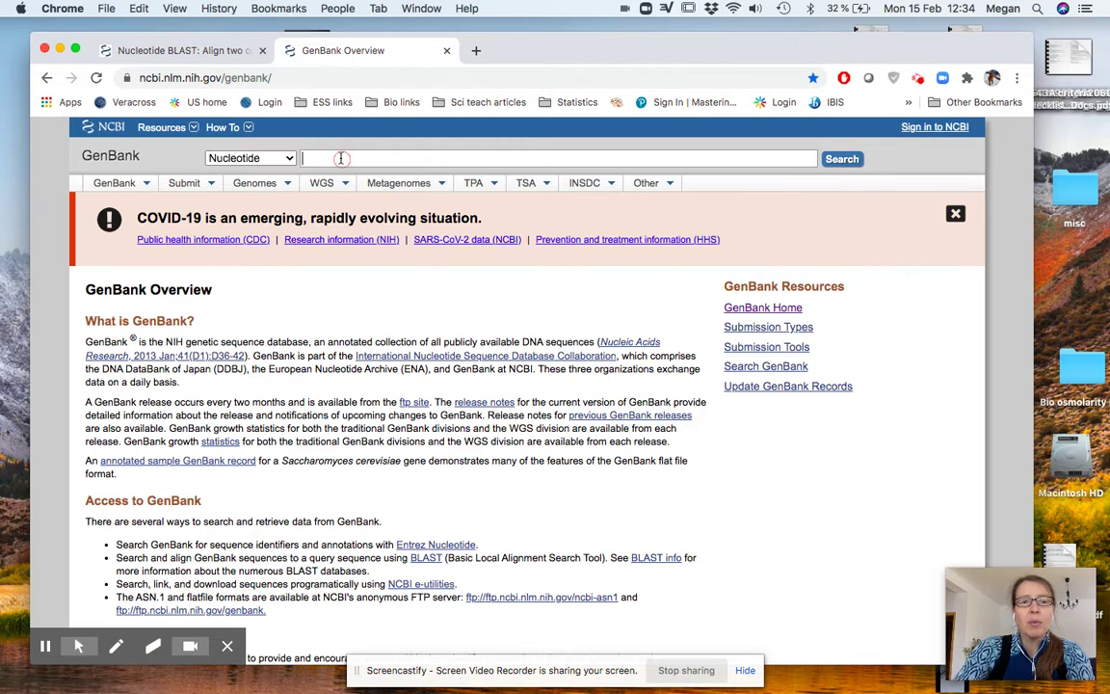
Step: Search the GenBank nucleotide database for "COX1 american black bear"
text(COX)
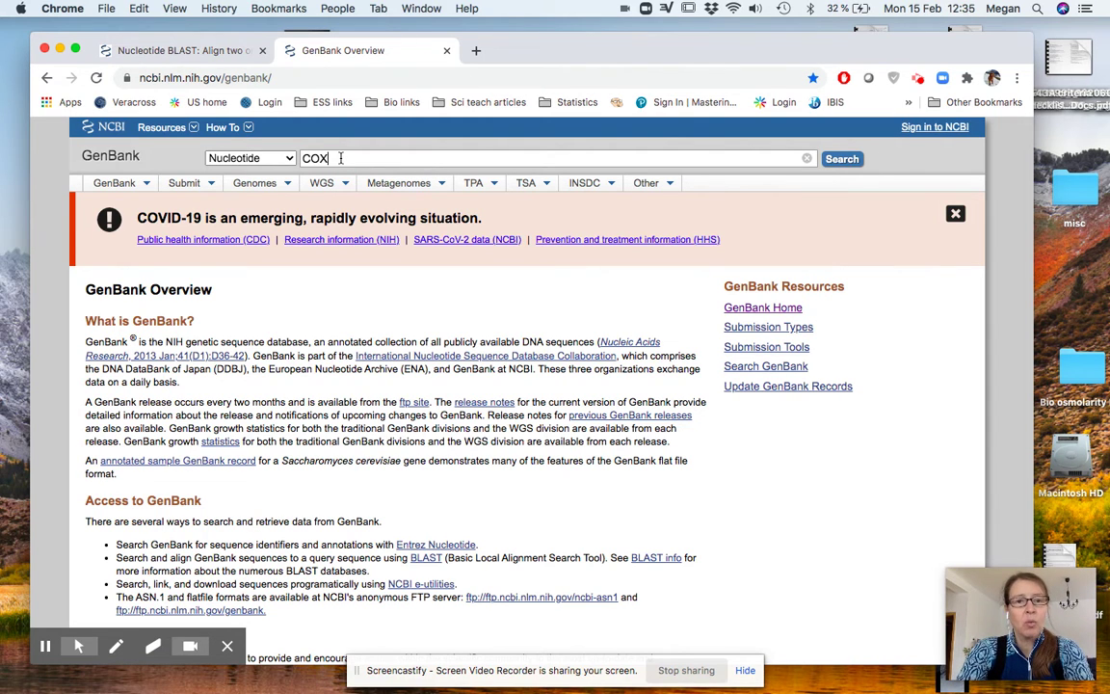
text(1 black bear)
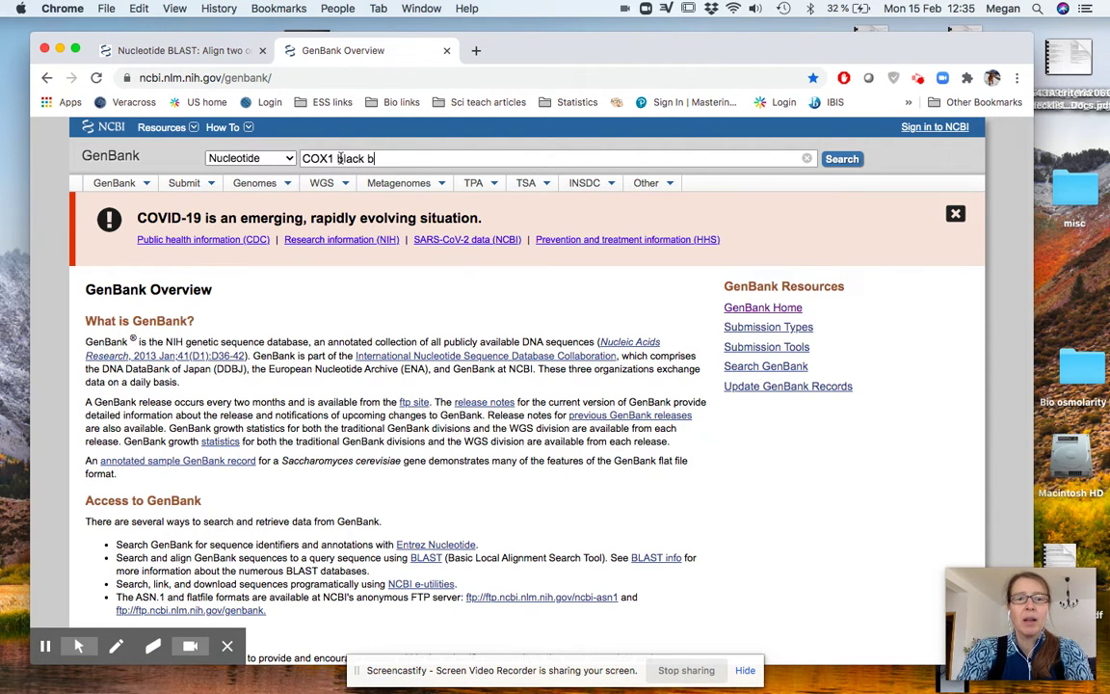
click(338, 158)
text(american)
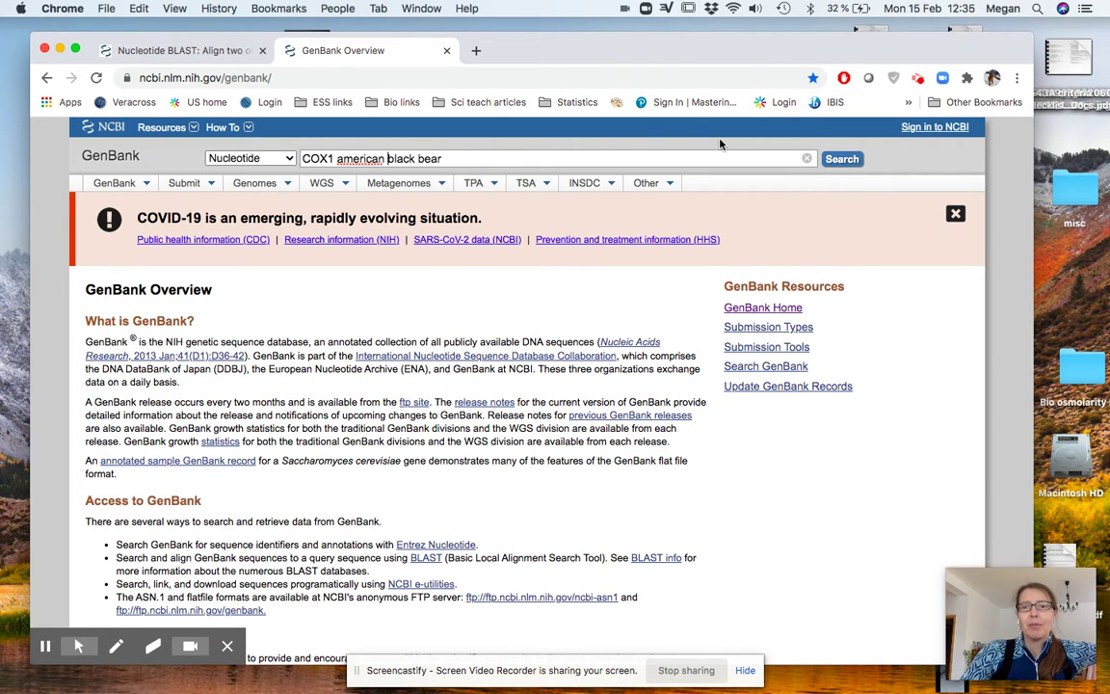
click(842, 162)
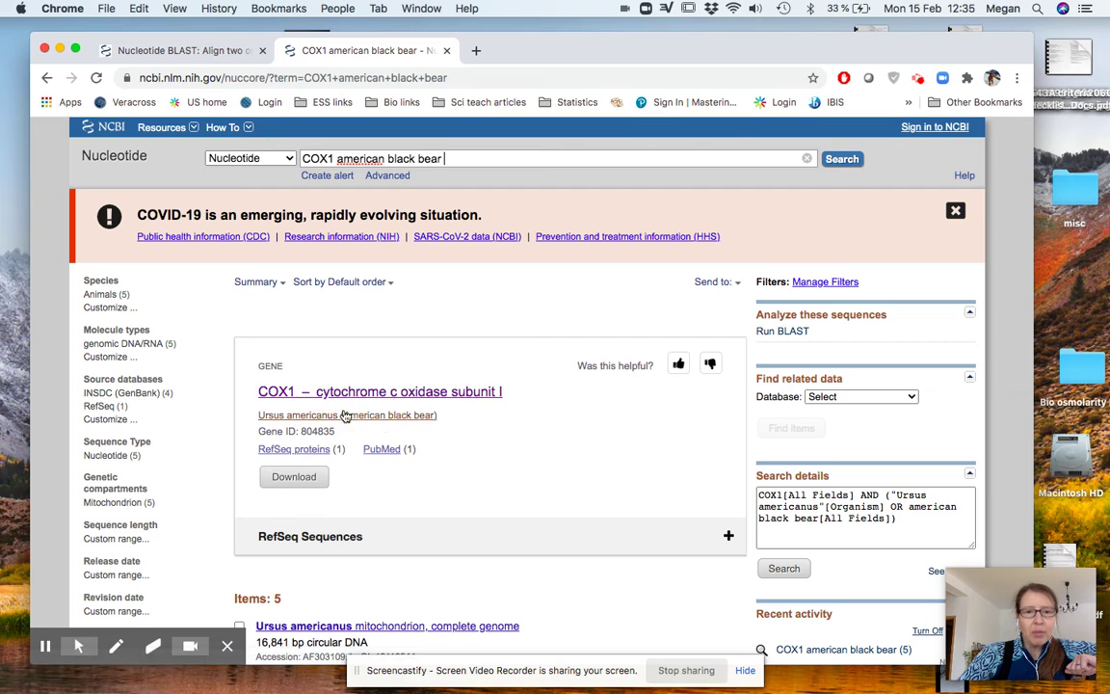
Step: Open the COX1 gene record for Ursus americanus and display its nucleotide sequence in FASTA format
click(367, 395)
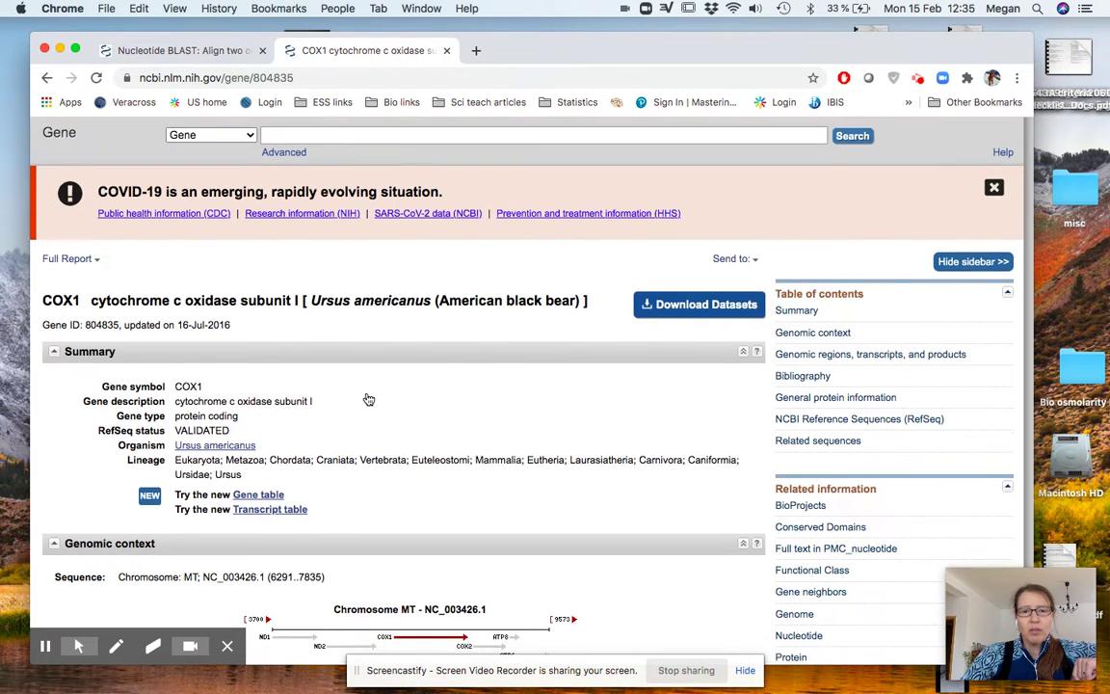
scroll(367, 398, down, 5)
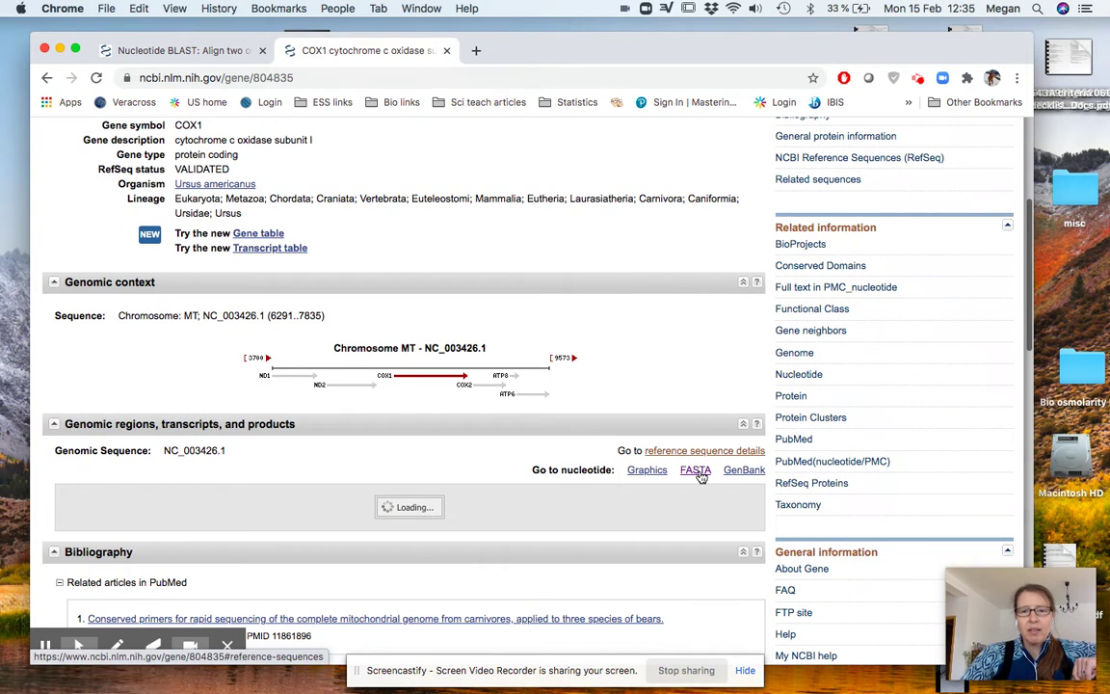
click(697, 472)
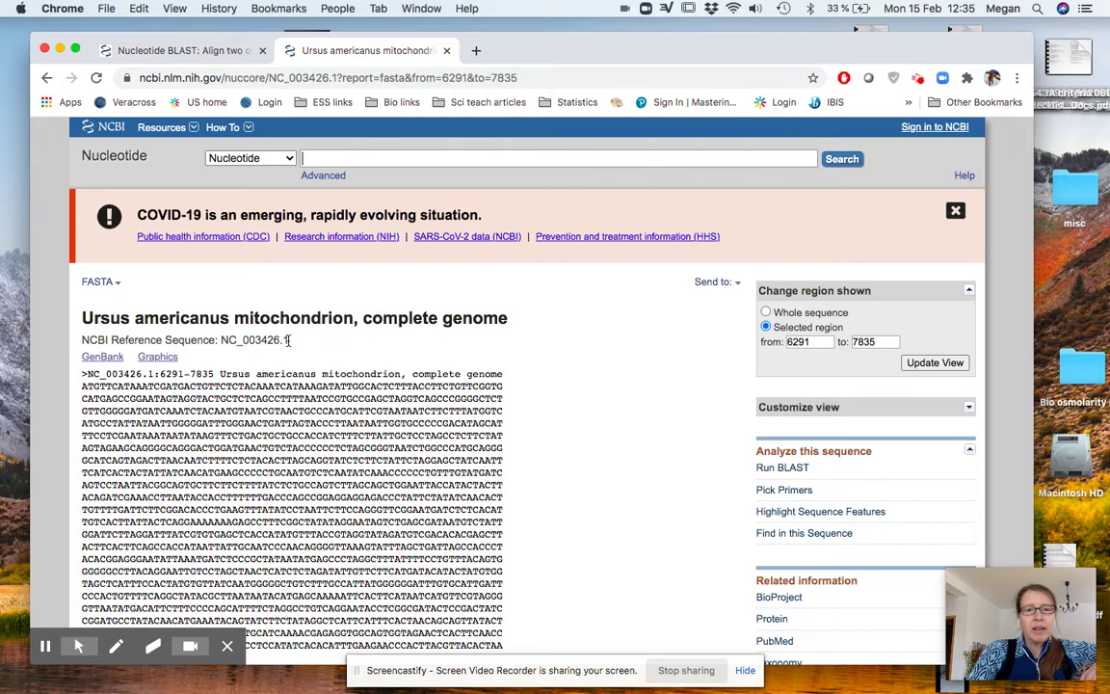
Step: Copy the black bear reference sequence accession NC_003426.1 into the subject sequence of the open BLAST alignment form
drag(286, 340, 222, 339)
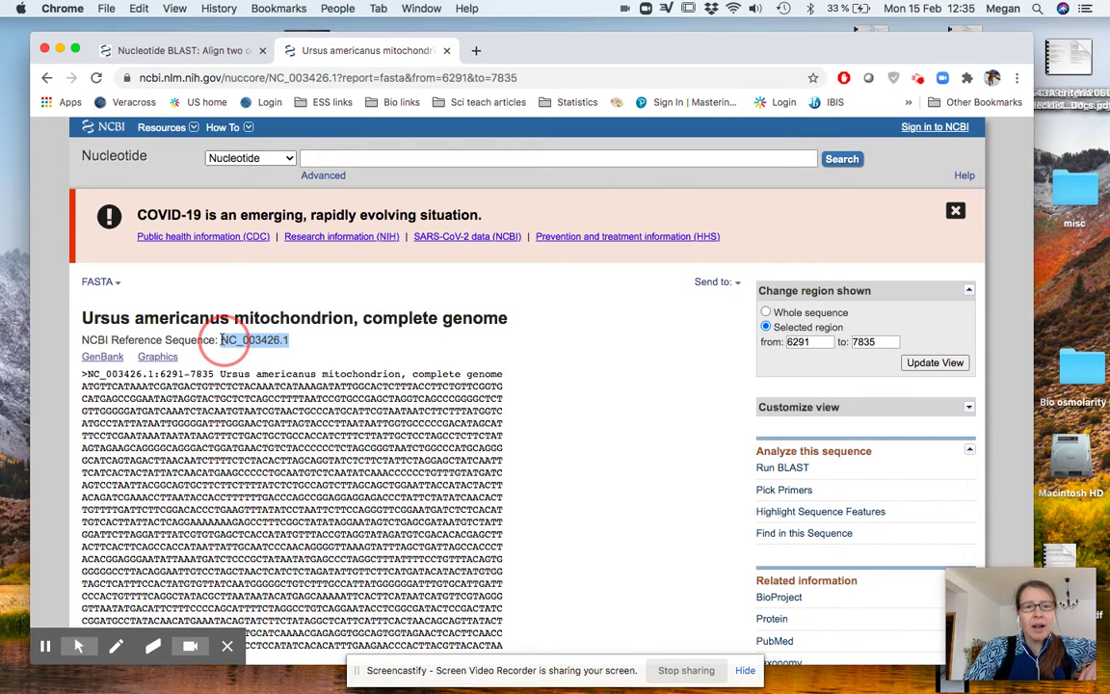
key(super+c)
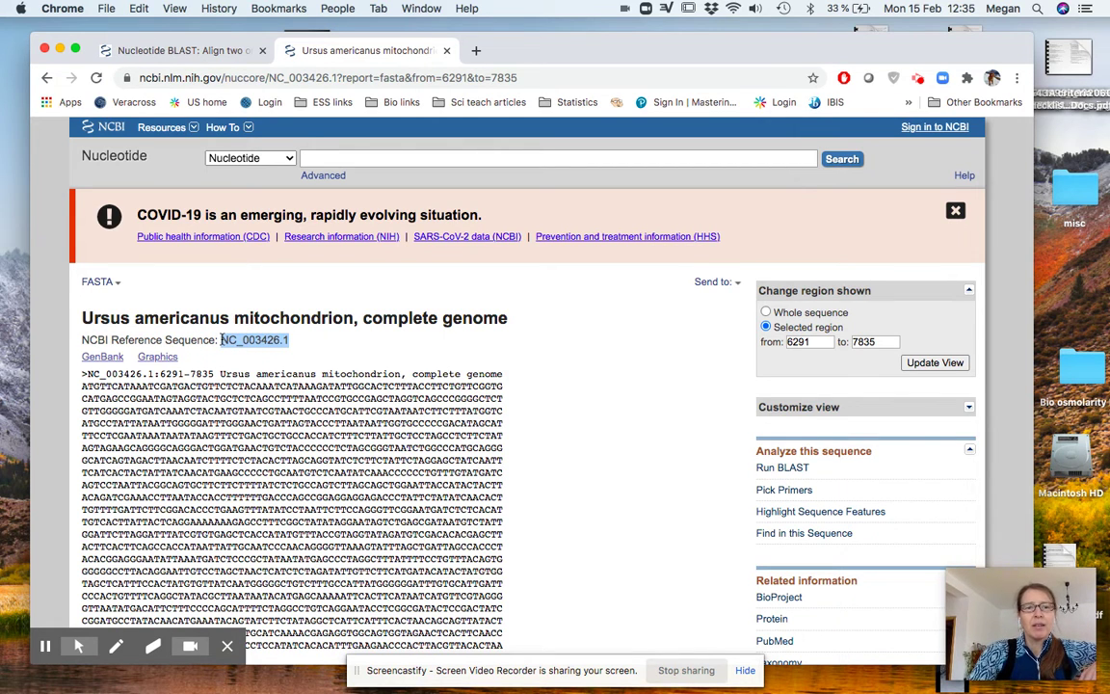
click(173, 50)
click(185, 559)
key(super+v)
Step: Run the BLAST alignment of the two bear sequences and show the table of sequences producing significant alignments
scroll(468, 424, down, 1)
scroll(468, 425, down, 5)
click(106, 537)
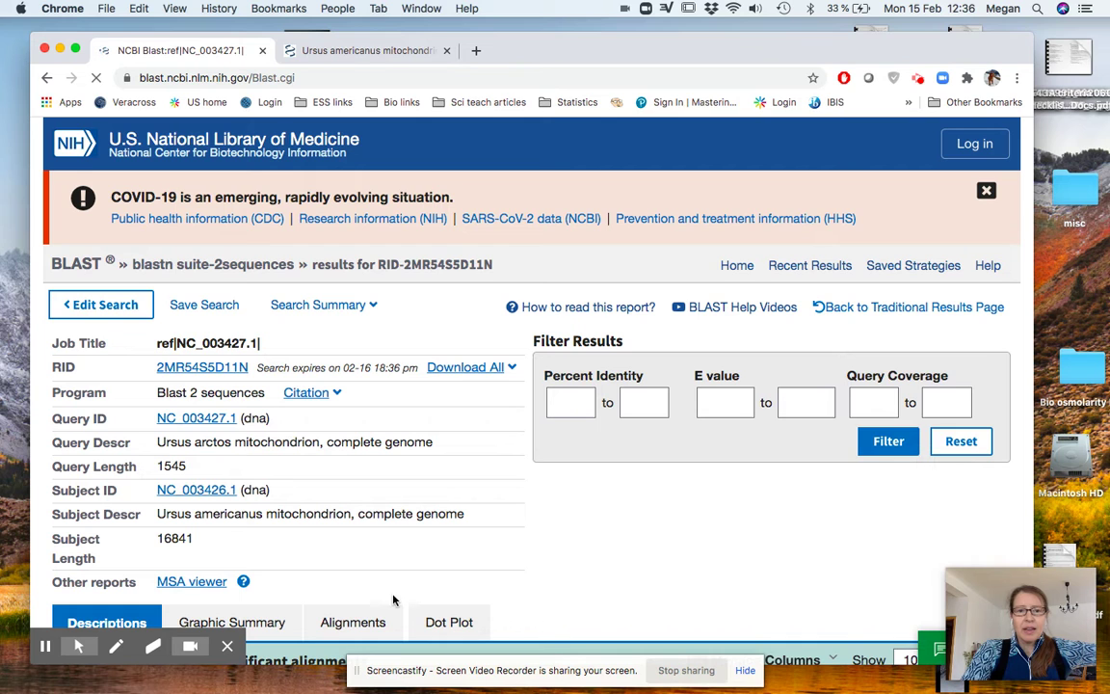
scroll(566, 543, down, 4)
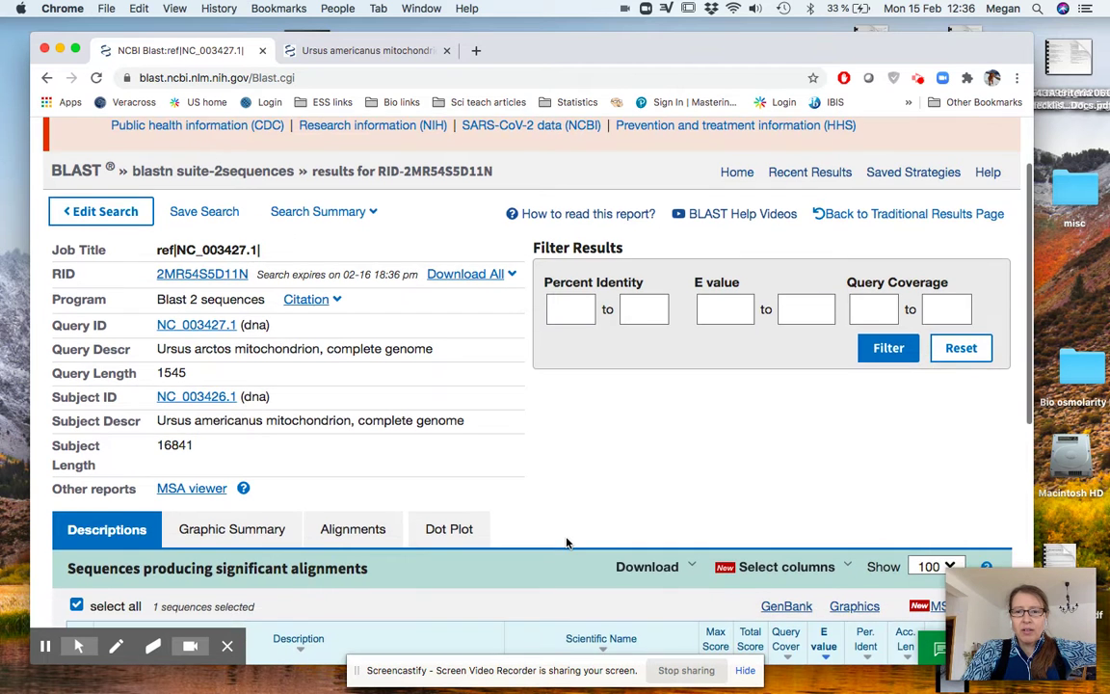
scroll(567, 544, down, 1)
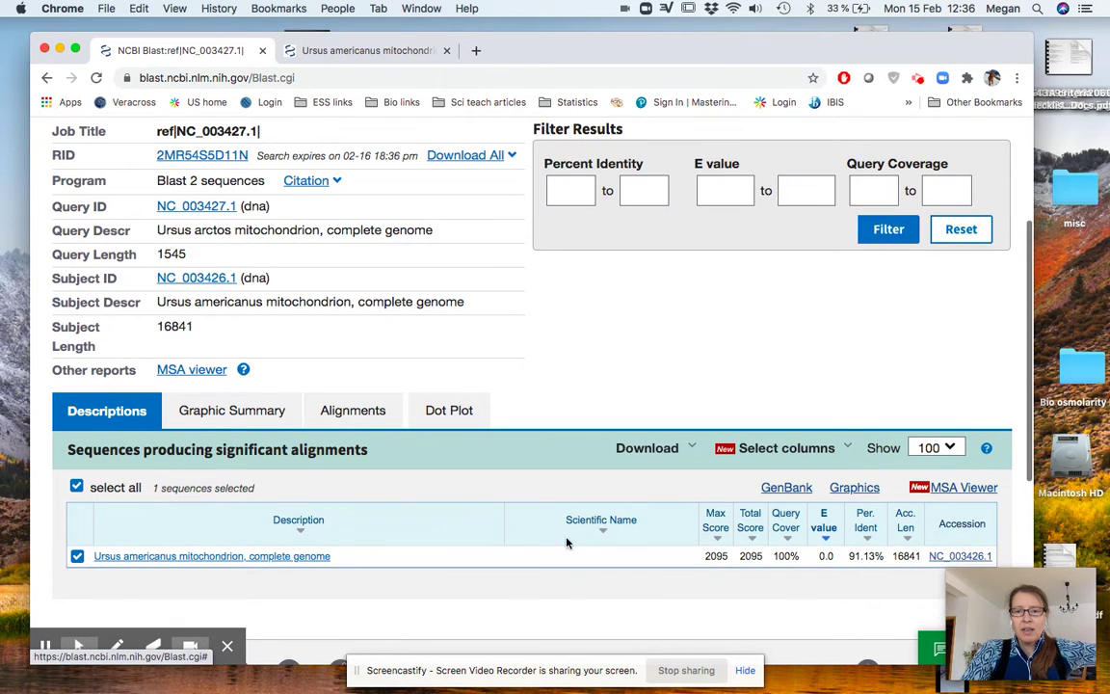